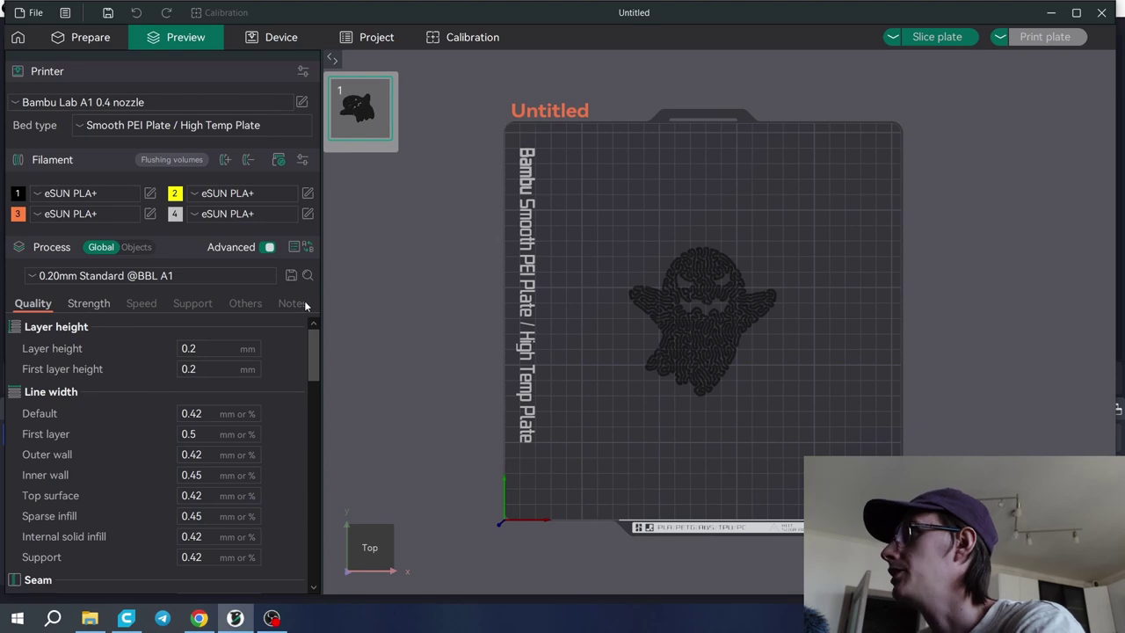
{"action": "left_click", "coordinate": [308, 193]}
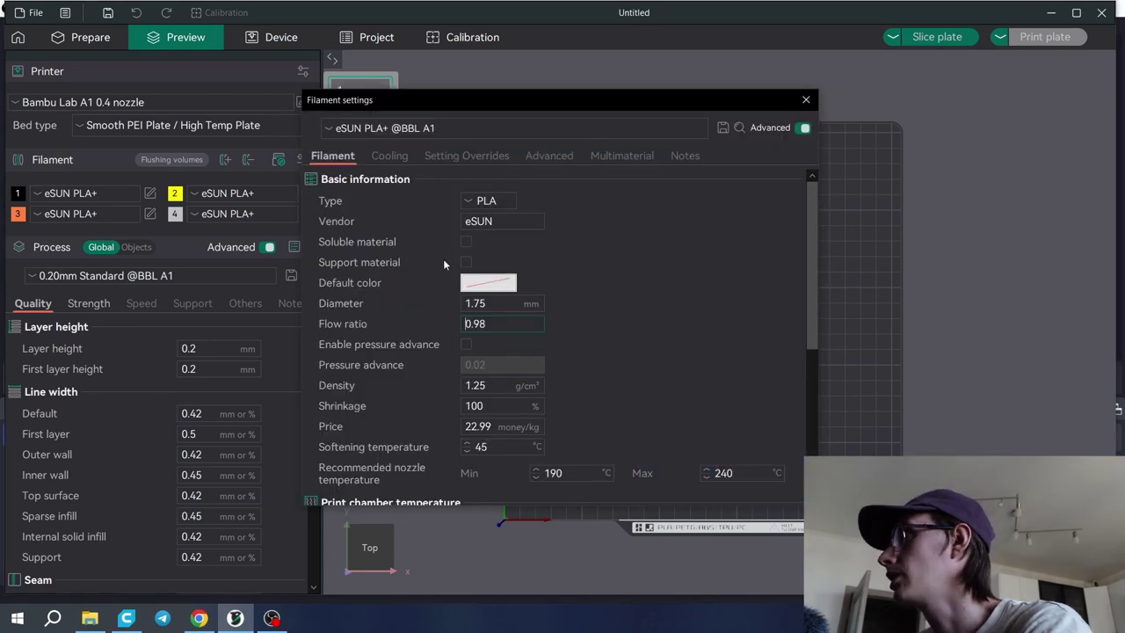
{"action": "left_click_drag", "start_coordinate": [512, 323], "coordinate": [455, 315]}
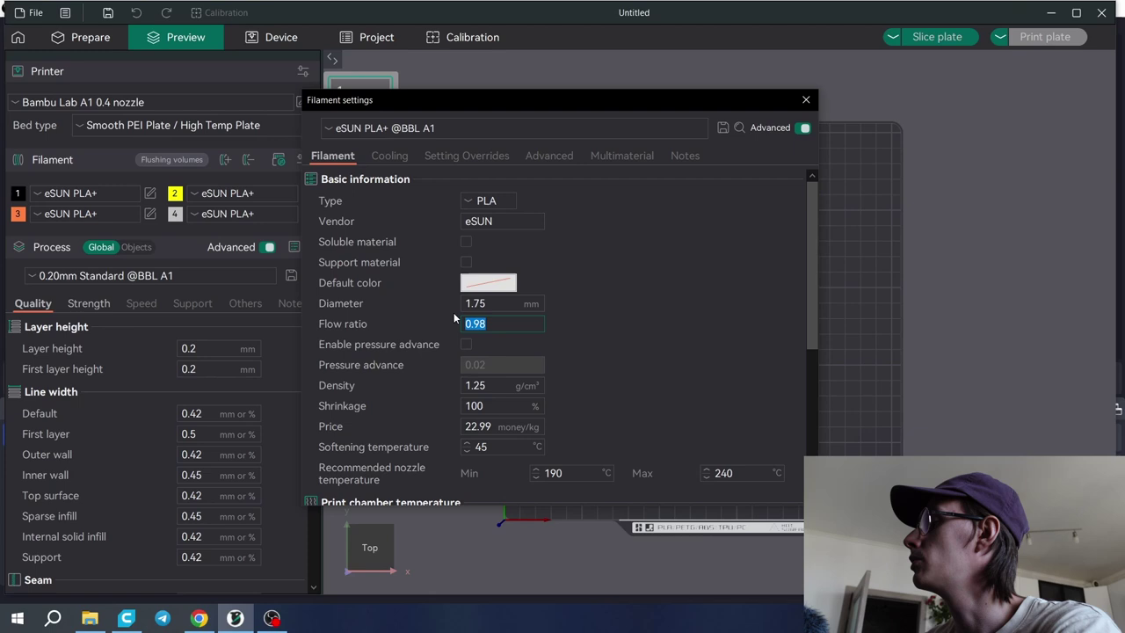
{"action": "type", "text": "2"}
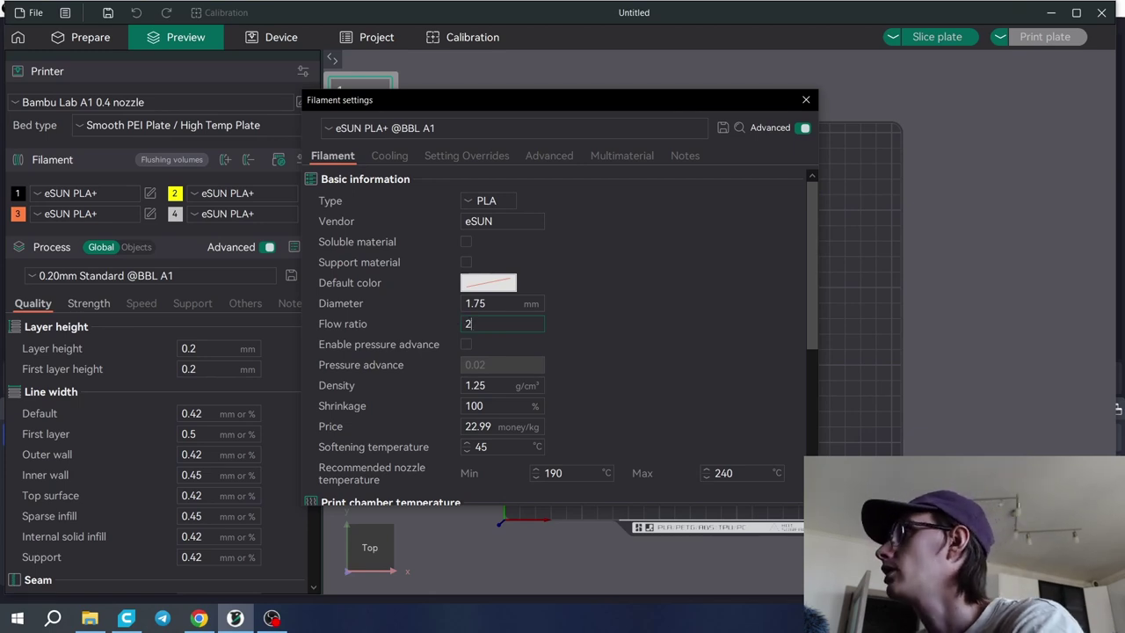
{"action": "left_click_drag", "start_coordinate": [550, 103], "coordinate": [604, 100]}
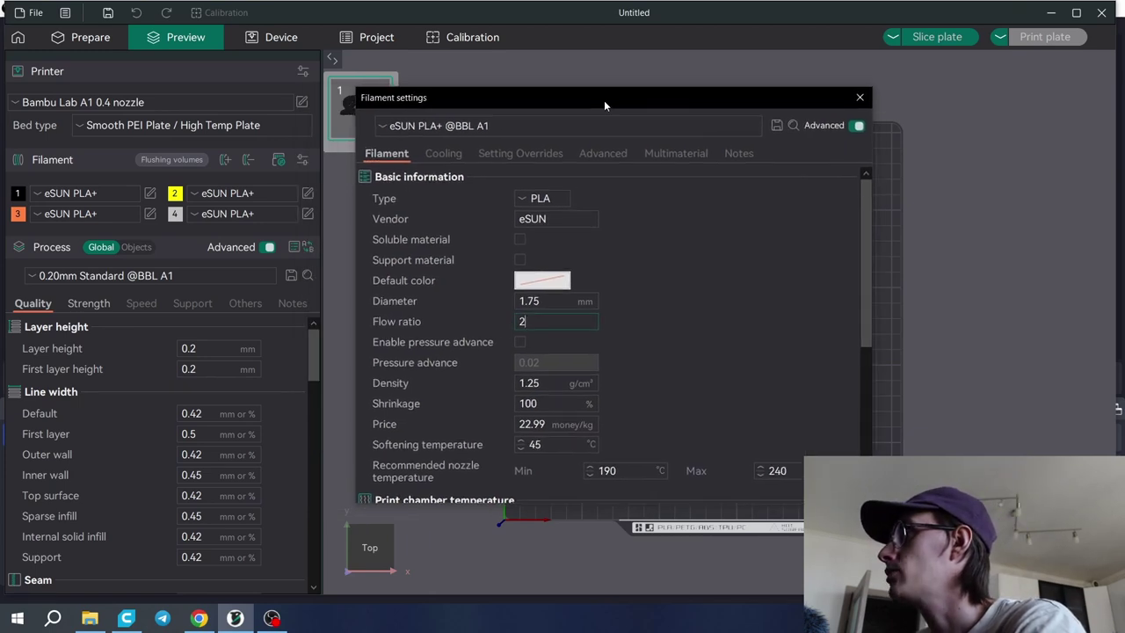
{"action": "left_click", "coordinate": [538, 323]}
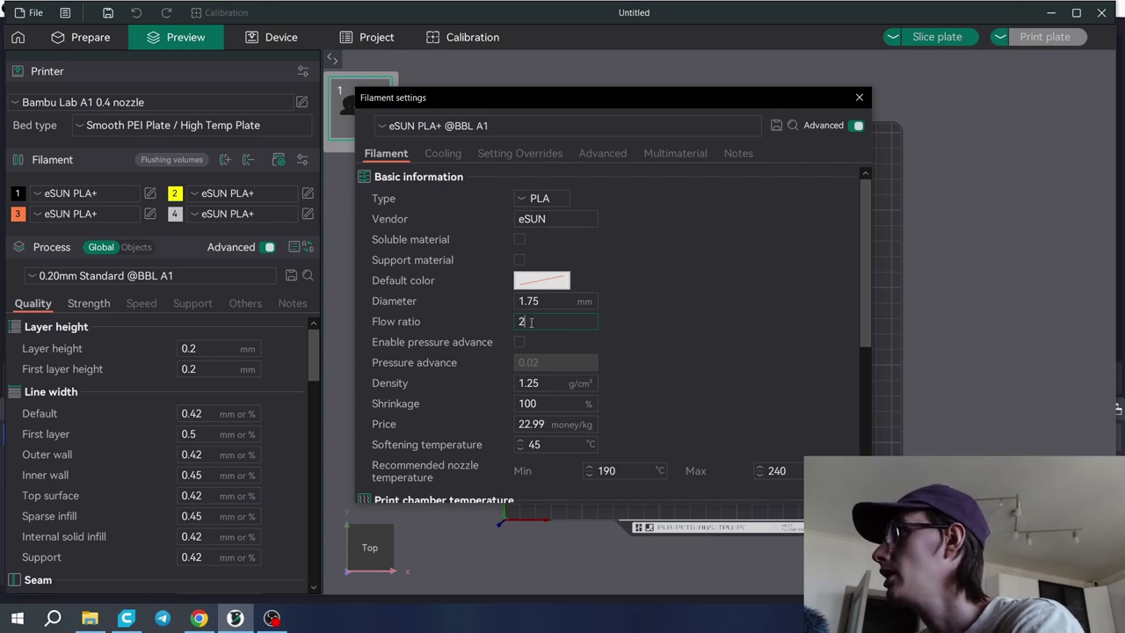
{"action": "double_click", "coordinate": [519, 318]}
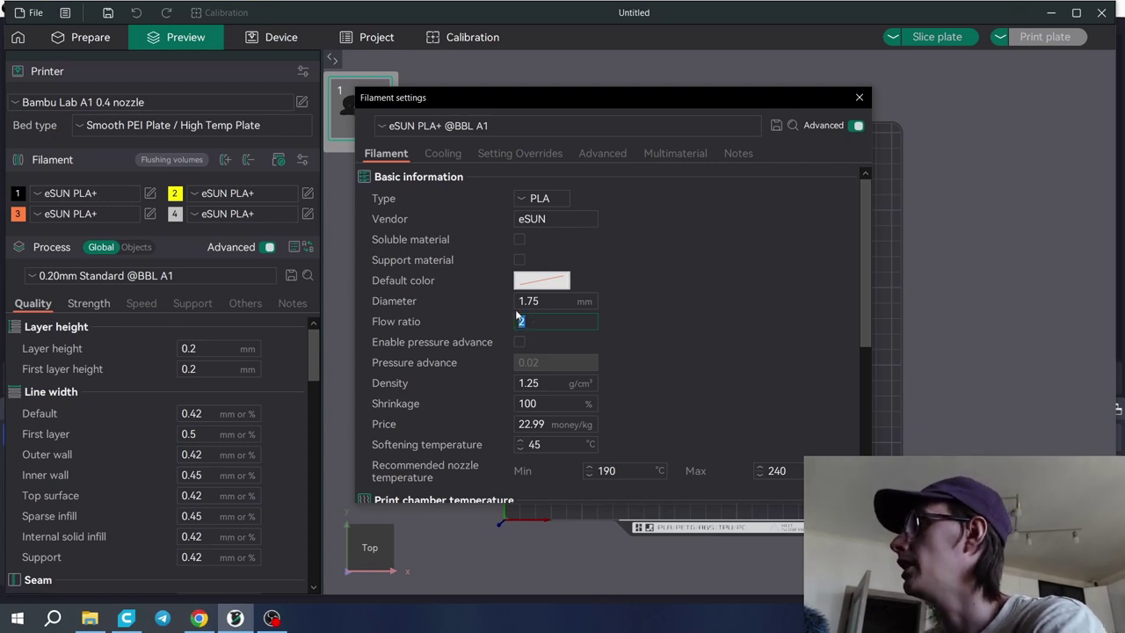
{"action": "type", "text": "1.4"}
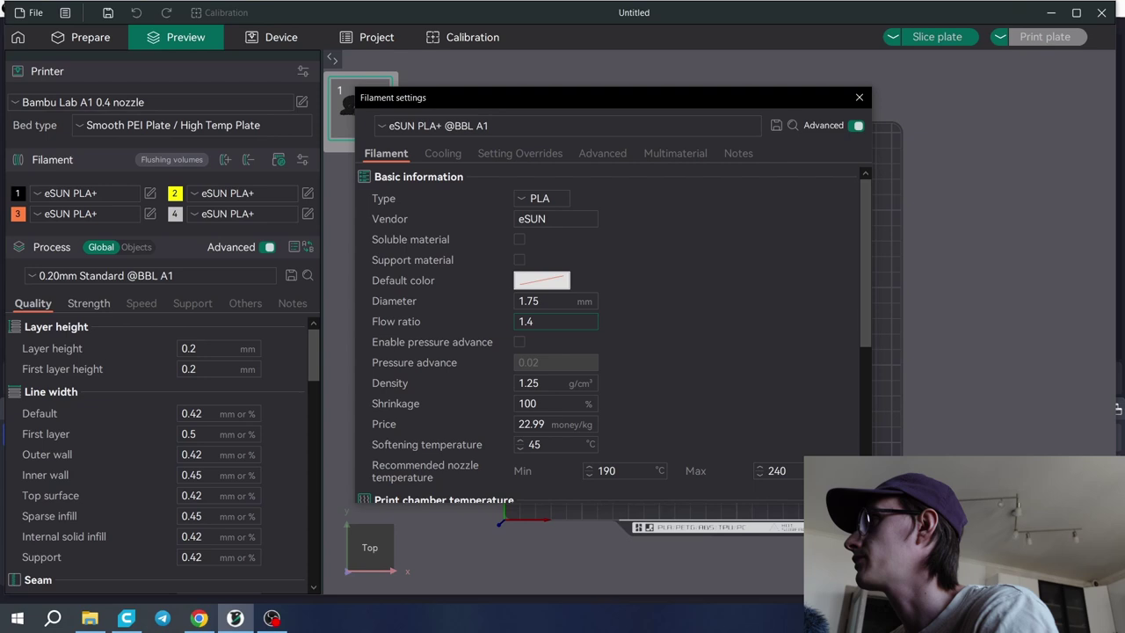
{"action": "key", "text": "BackSpace"}
{"action": "key", "text": "BackSpace"}
{"action": "key", "text": "BackSpace"}
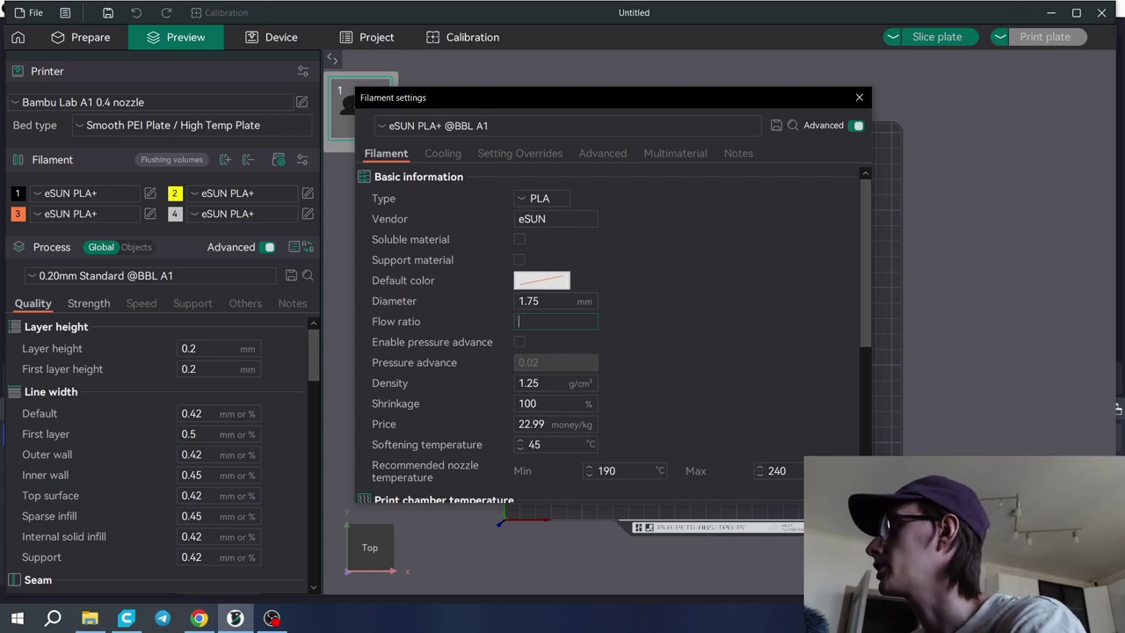
Finish the filament flow ratio at 2, then set wall loops to 1 and top shell layers to 0.
{"action": "type", "text": "2"}
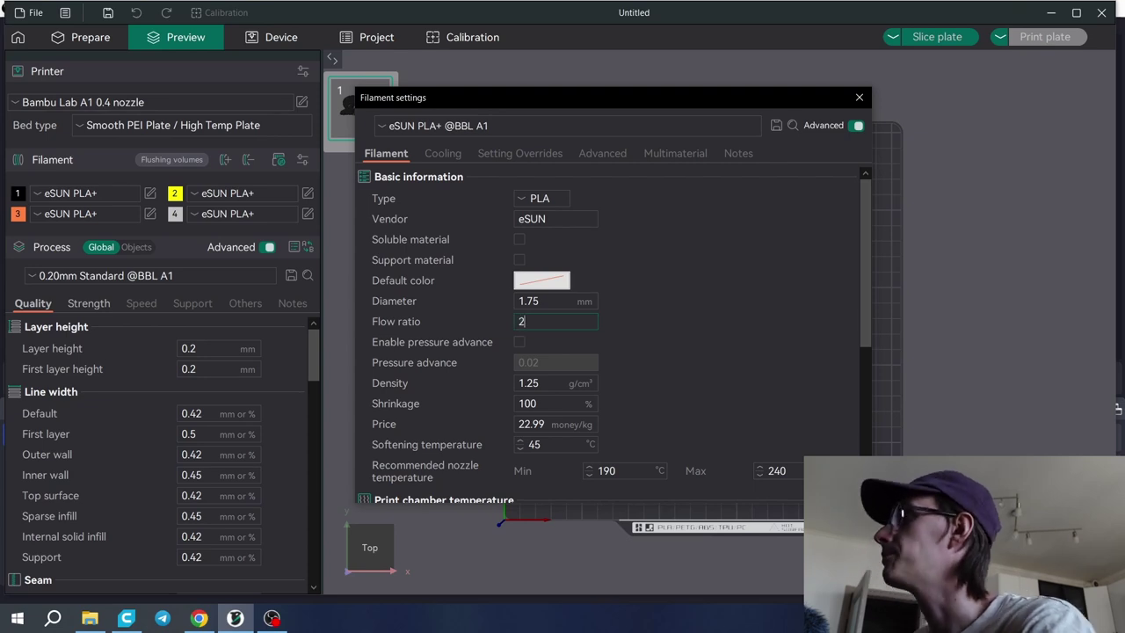
{"action": "left_click", "coordinate": [858, 97]}
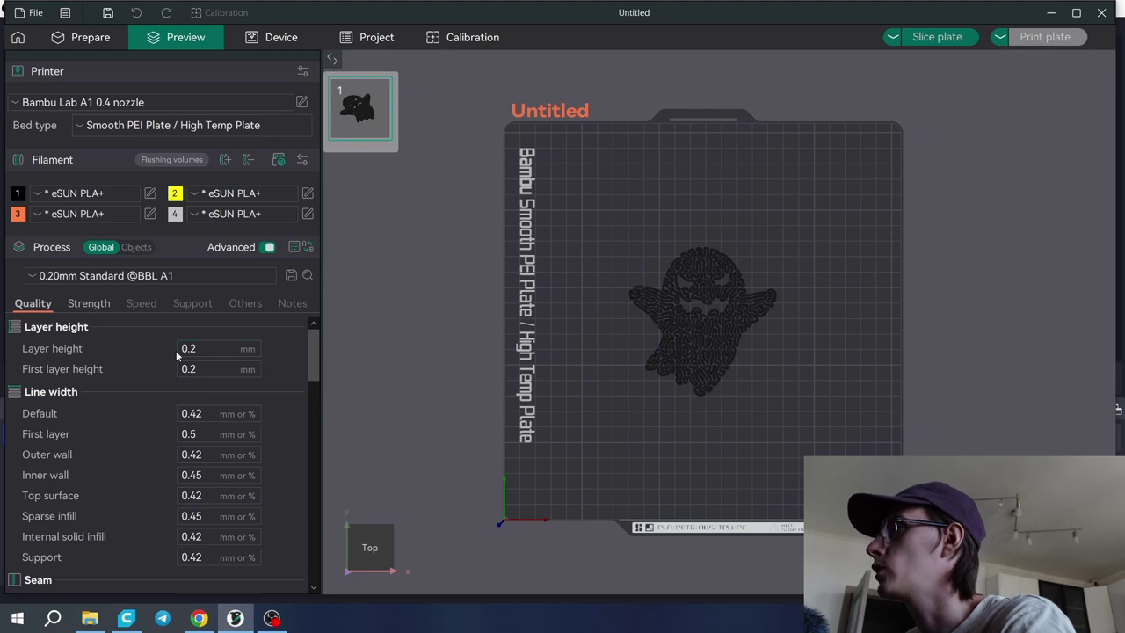
{"action": "left_click", "coordinate": [89, 304]}
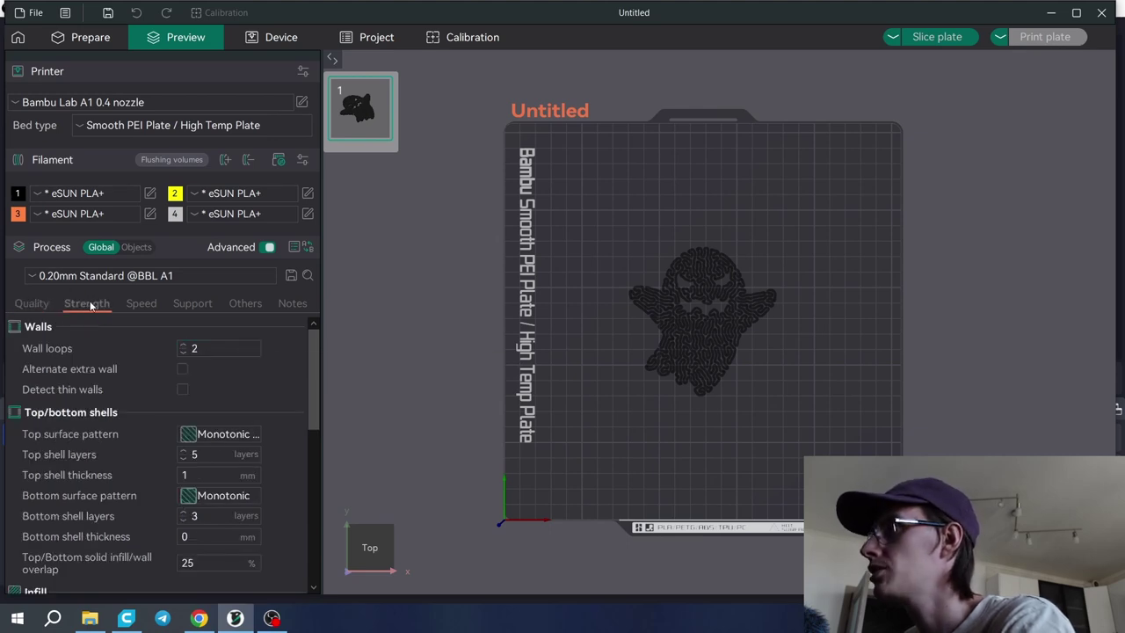
{"action": "left_click", "coordinate": [183, 352]}
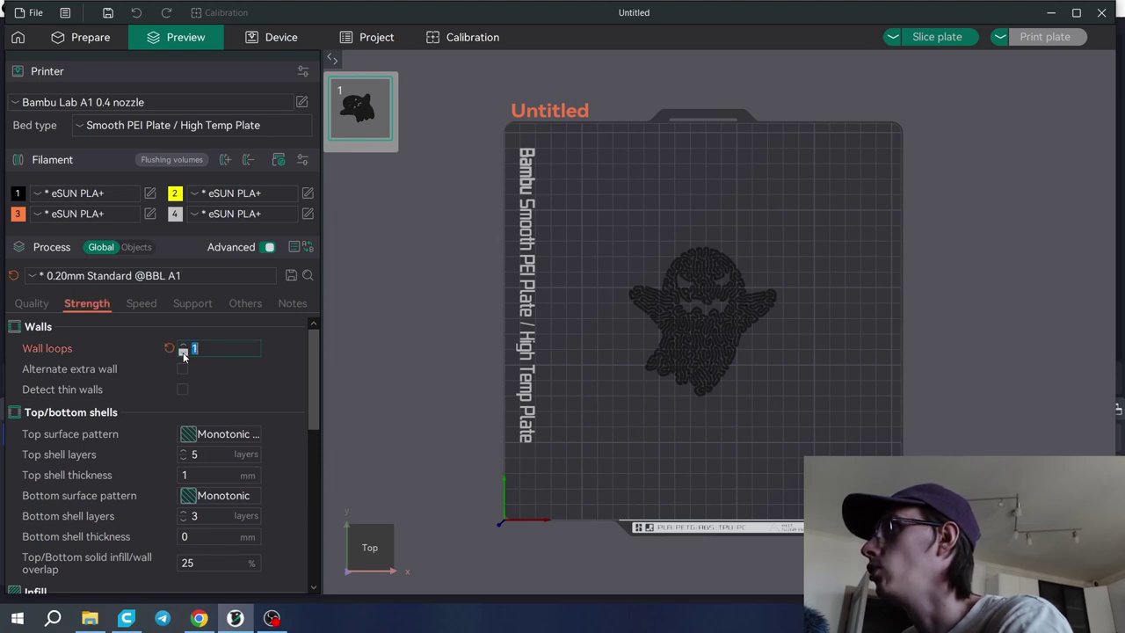
{"action": "left_click", "coordinate": [183, 454]}
{"action": "type", "text": "0"}
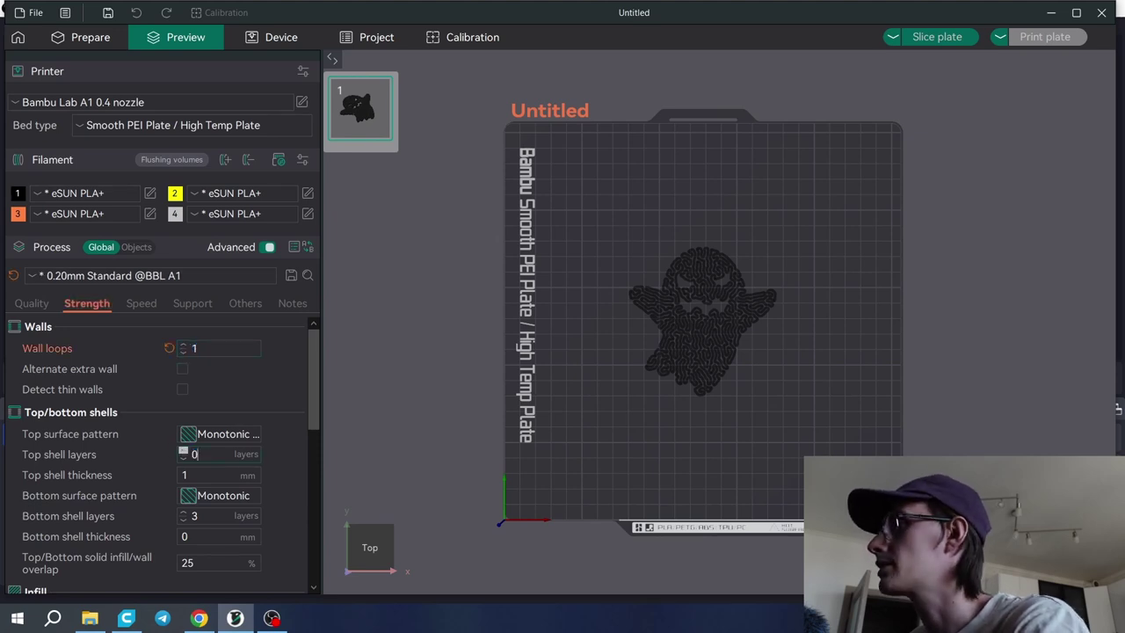
Set bottom shell layers to 0 and sparse infill density to 0%.
{"action": "left_click", "coordinate": [209, 517]}
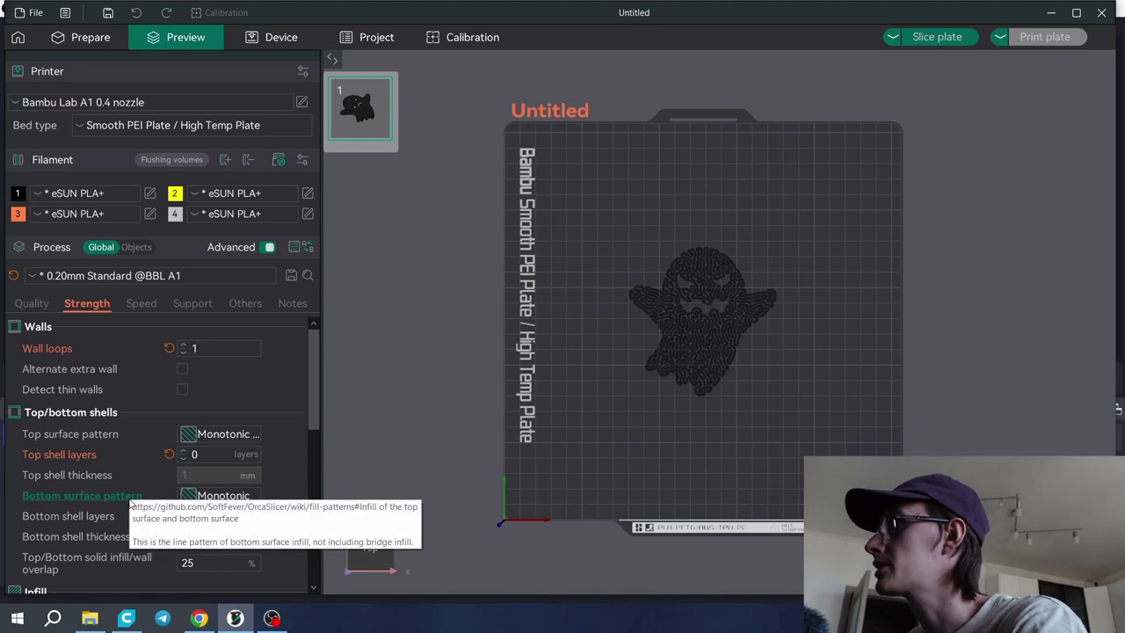
{"action": "scroll", "coordinate": [231, 411], "scroll_direction": "down", "scroll_amount": 6}
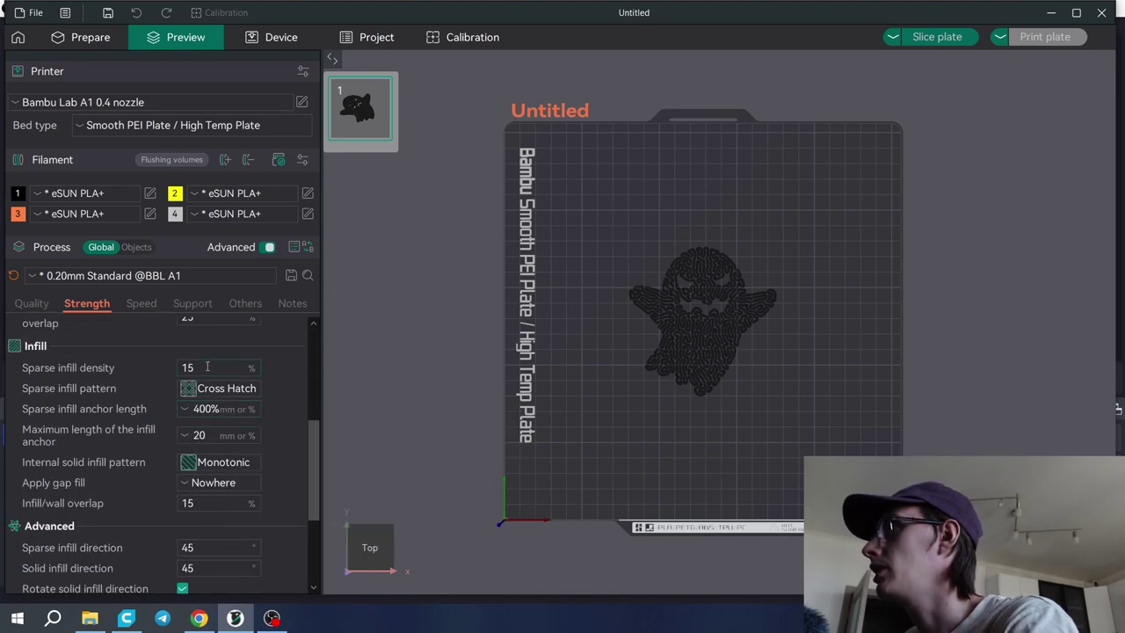
{"action": "left_click", "coordinate": [209, 367]}
{"action": "type", "text": "0"}
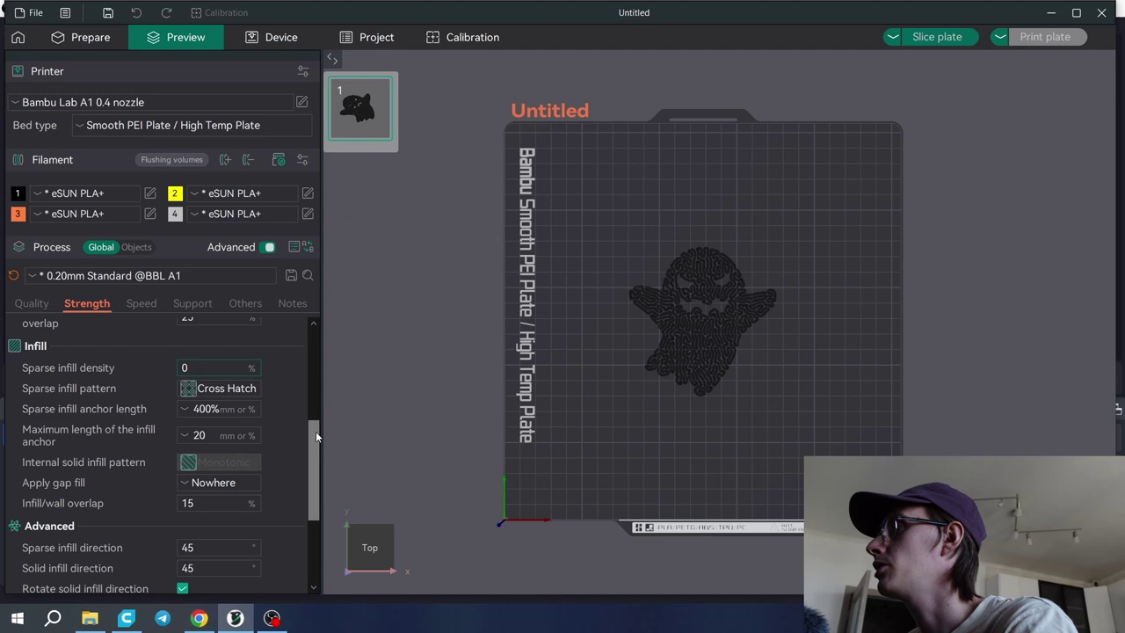
{"action": "left_click_drag", "start_coordinate": [314, 449], "coordinate": [315, 342]}
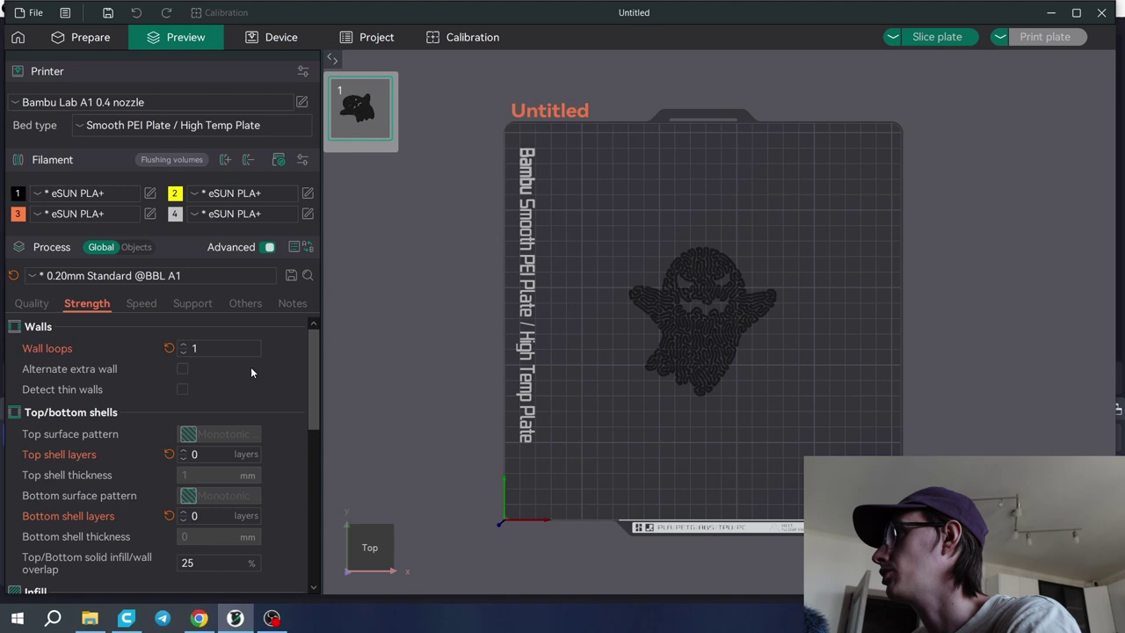
Slice the ghost coaster plate and pan the preview to see the whole model.
{"action": "left_click", "coordinate": [937, 36]}
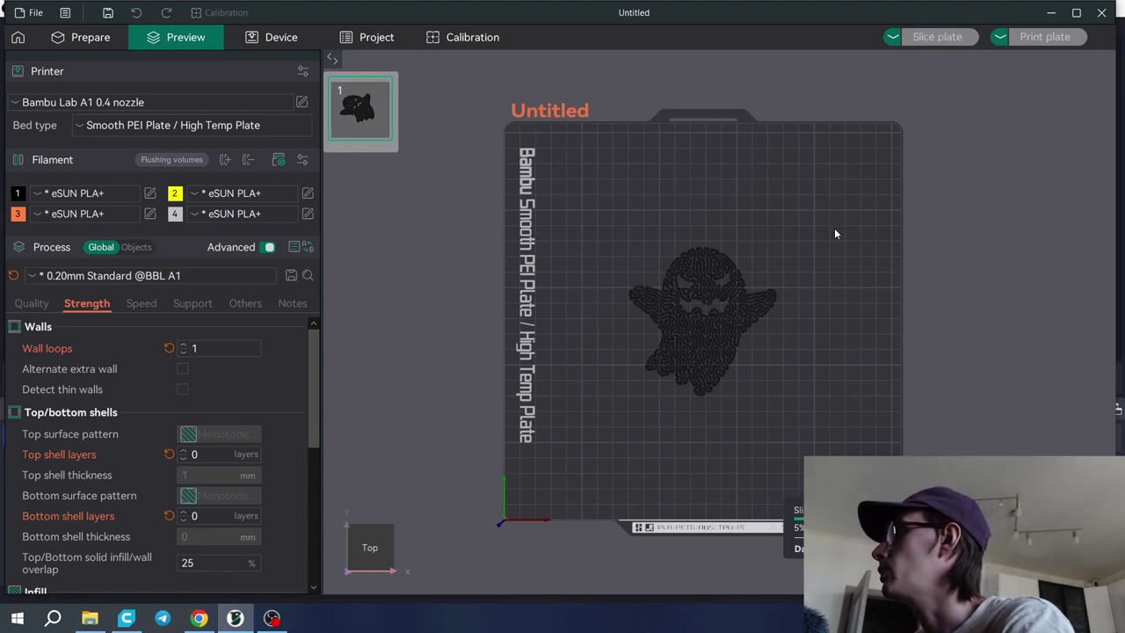
{"action": "scroll", "coordinate": [723, 315], "scroll_direction": "up", "scroll_amount": 5}
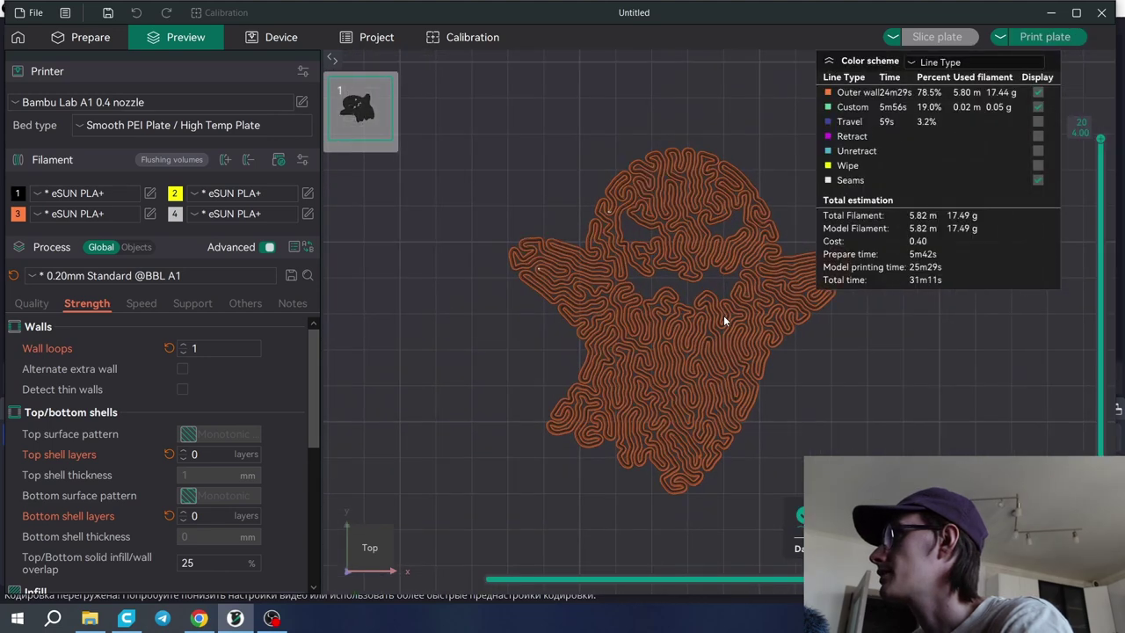
{"action": "right_click_drag", "start_coordinate": [695, 291], "coordinate": [659, 313]}
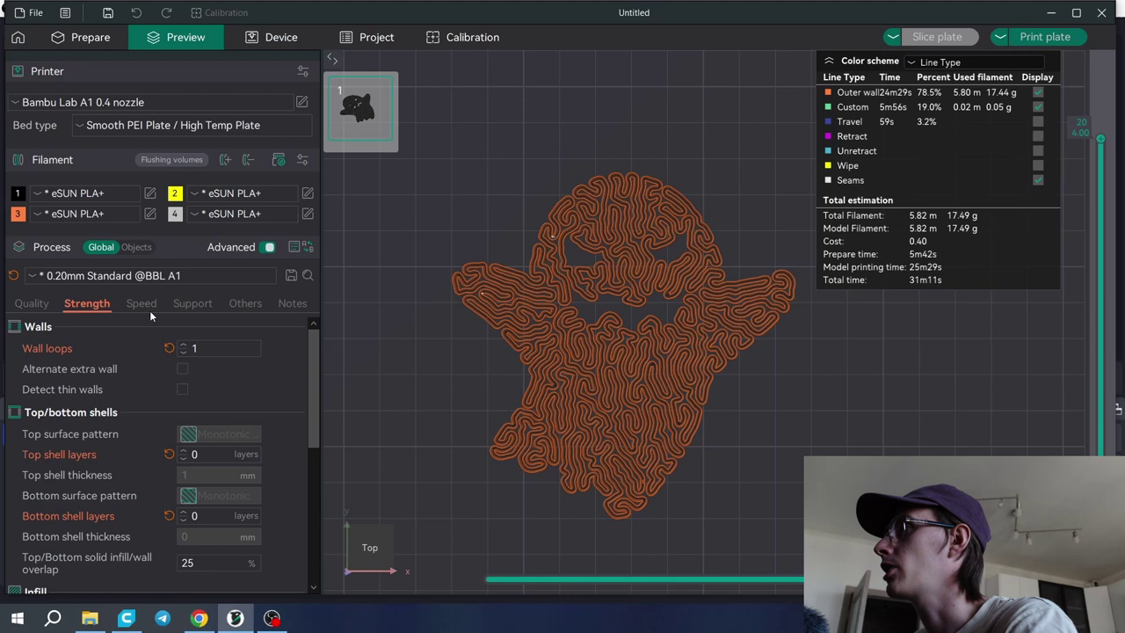
{"action": "scroll", "coordinate": [154, 390], "scroll_direction": "down", "scroll_amount": 4}
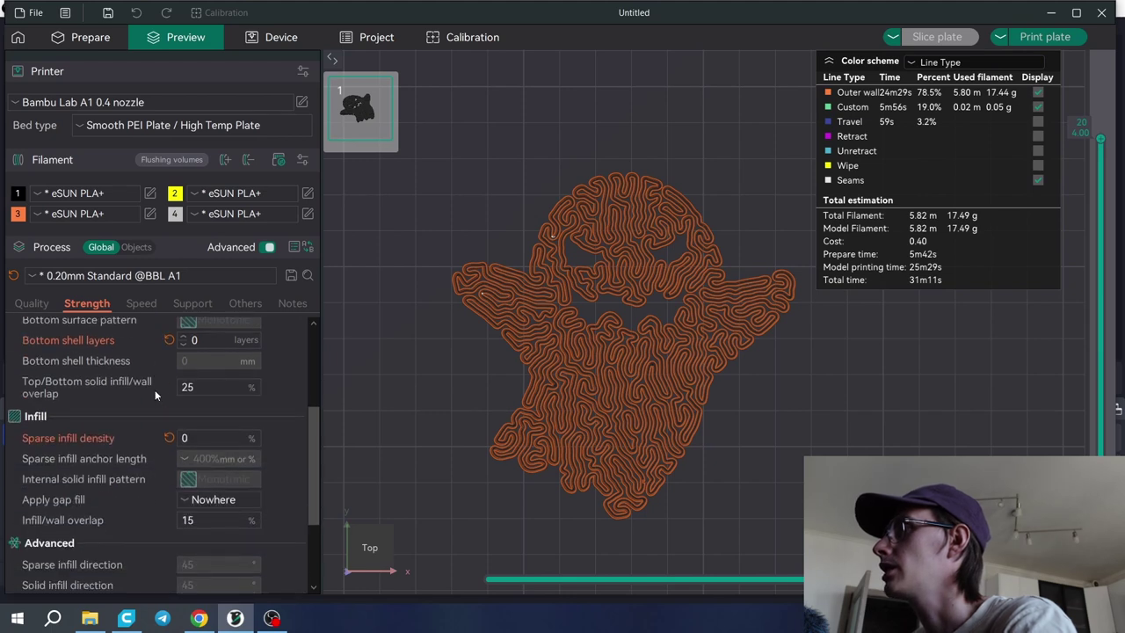
On the Quality settings, change the seam position from Aligned to Back.
{"action": "left_click", "coordinate": [39, 301]}
{"action": "scroll", "coordinate": [172, 404], "scroll_direction": "down", "scroll_amount": 1}
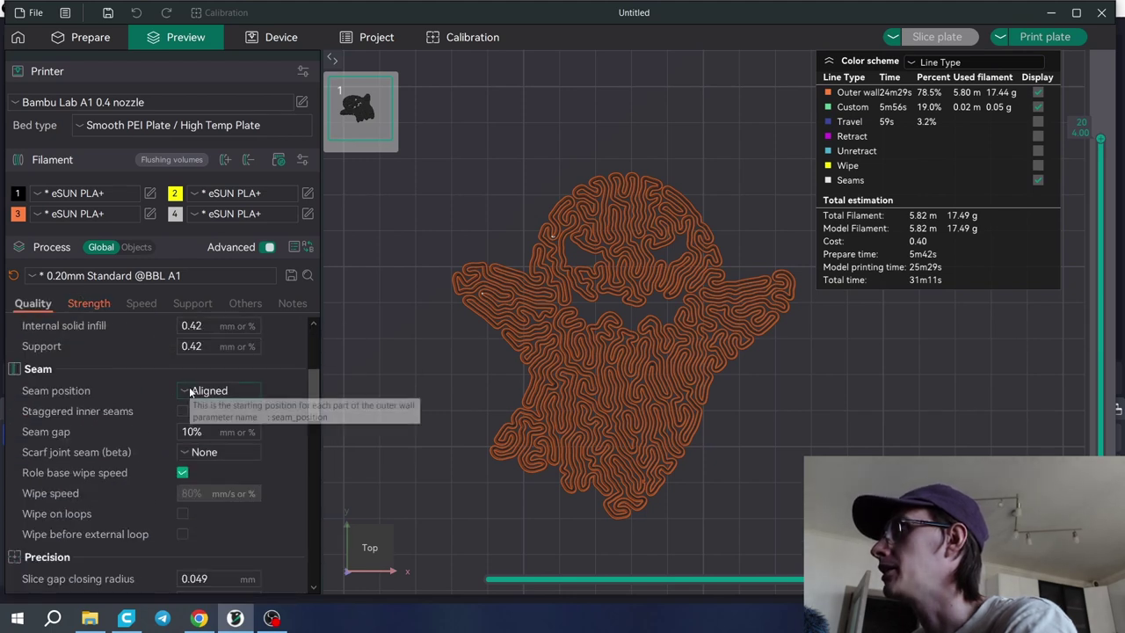
{"action": "left_click", "coordinate": [190, 392]}
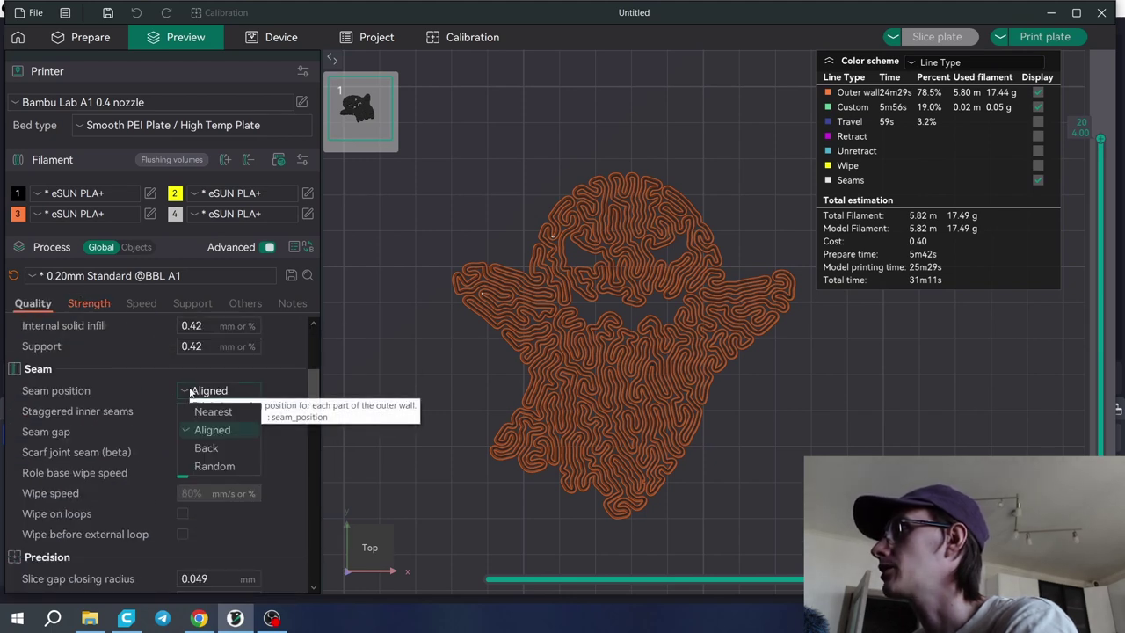
{"action": "left_click", "coordinate": [216, 447]}
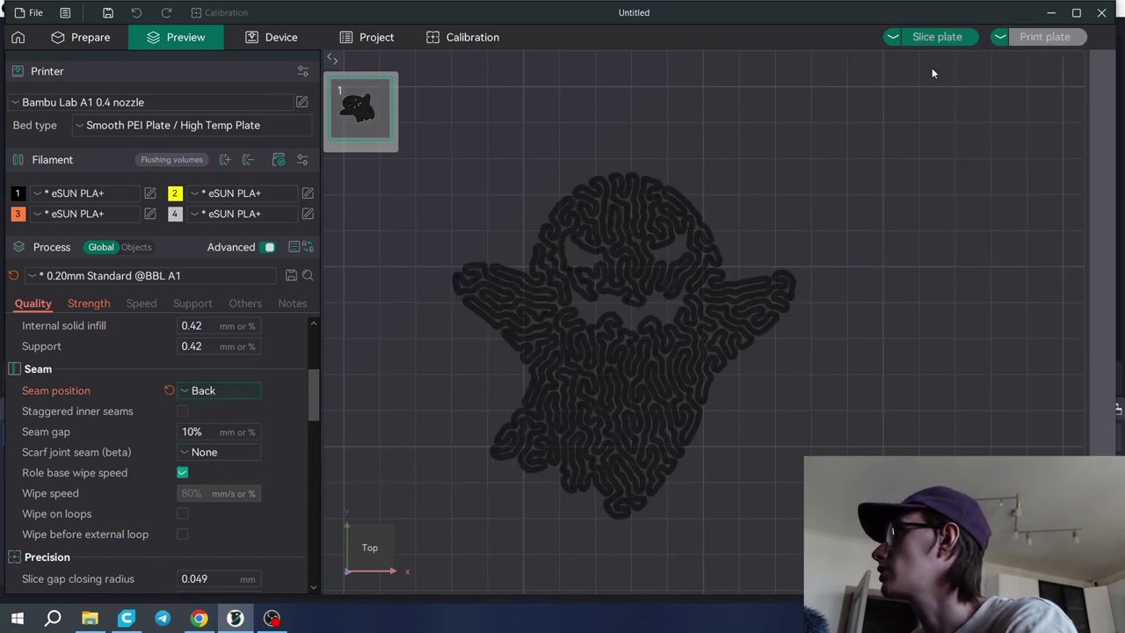
Re-slice the ghost plate with the Back seam, zooming in and out to inspect toolpaths.
{"action": "left_click", "coordinate": [947, 40]}
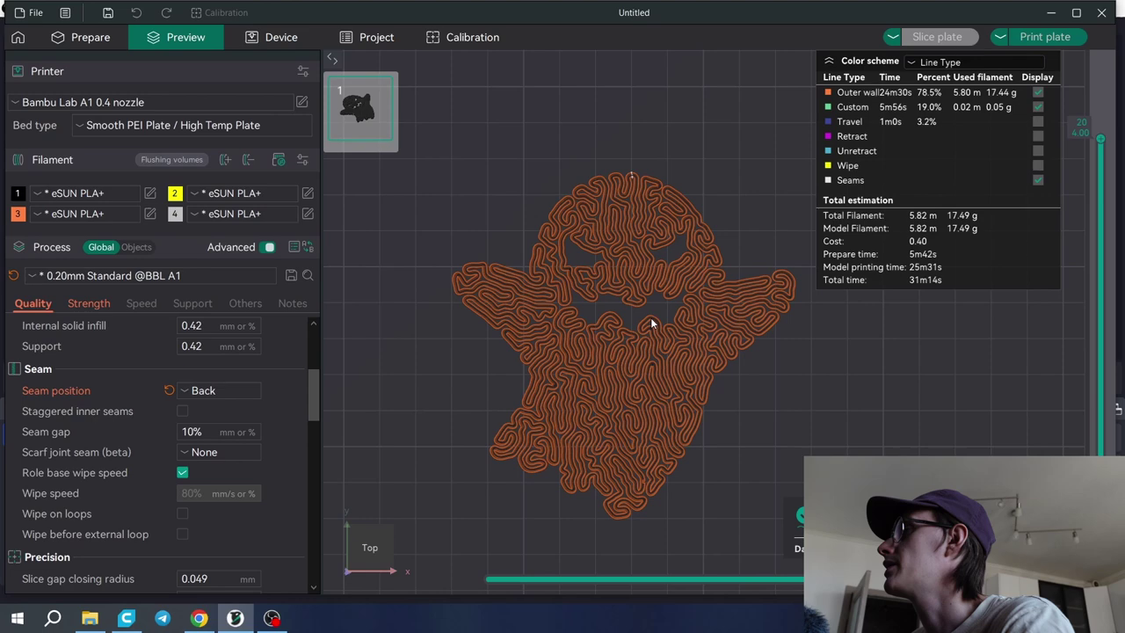
{"action": "scroll", "coordinate": [698, 290], "scroll_direction": "up", "scroll_amount": 5}
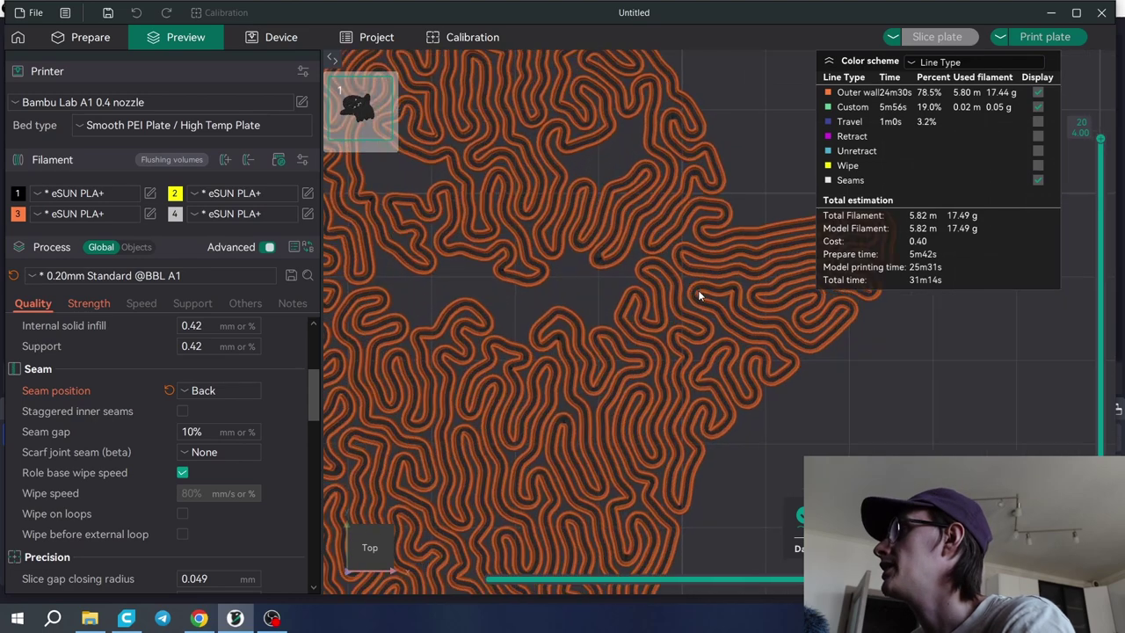
{"action": "scroll", "coordinate": [615, 301], "scroll_direction": "up", "scroll_amount": 3}
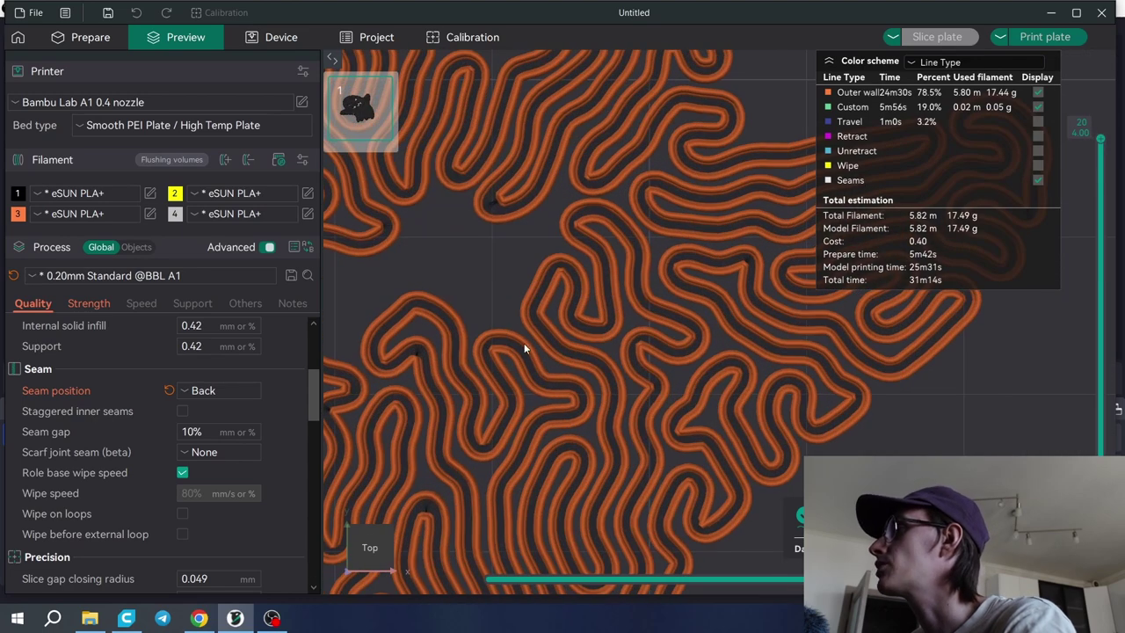
{"action": "scroll", "coordinate": [603, 376], "scroll_direction": "down", "scroll_amount": 5}
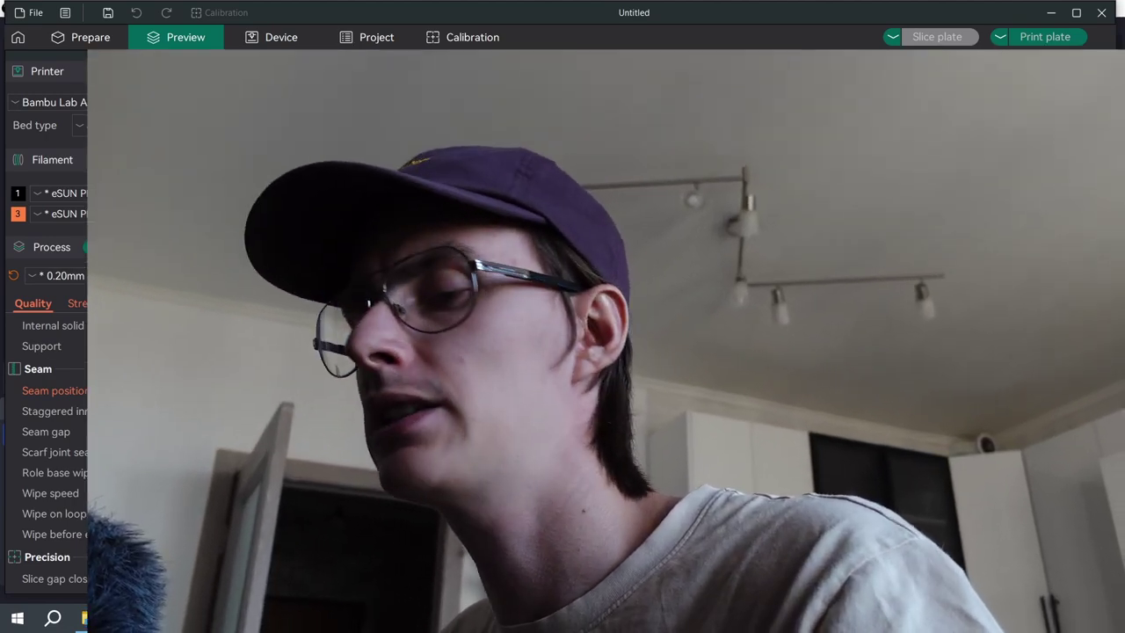